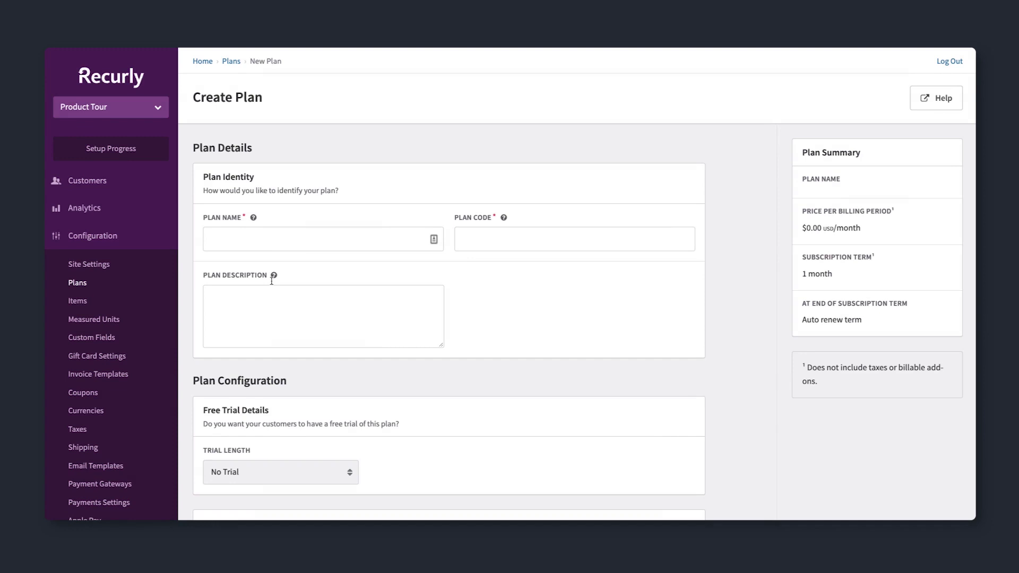
# Name the plan Premium Monthly with code prem_monthly and begin its description
pyautogui.write('Prem')
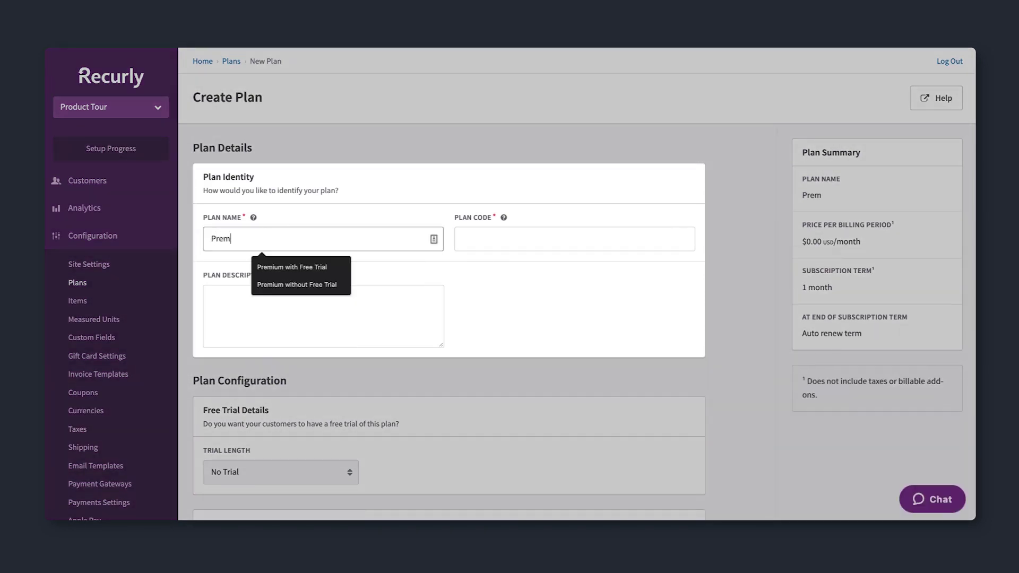
pyautogui.write('ium Monthly')
pyautogui.click(574, 238)
pyautogui.write('prem_monthly')
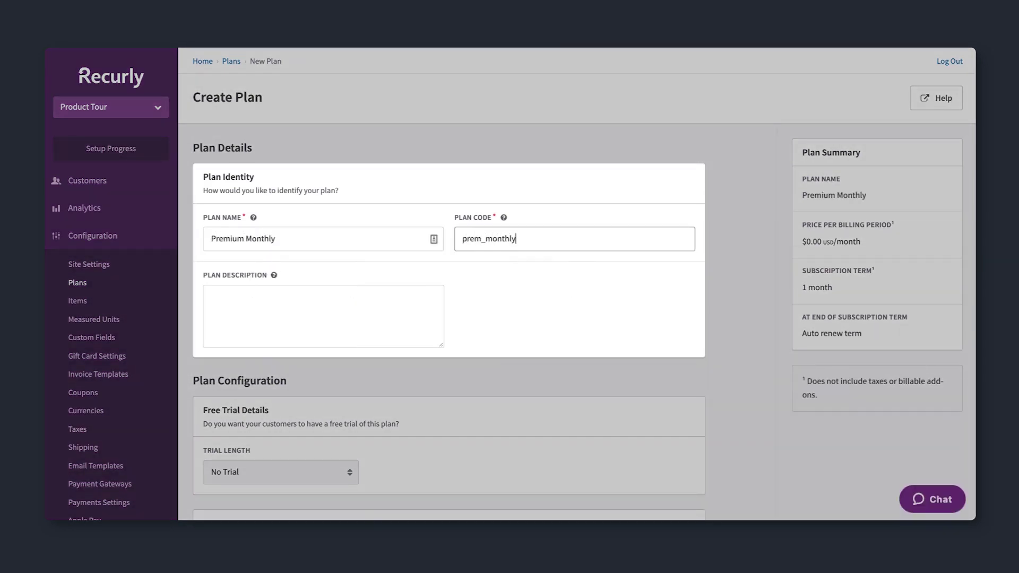
pyautogui.click(267, 310)
pyautogui.write('Premium Monthly without a Free Trial')
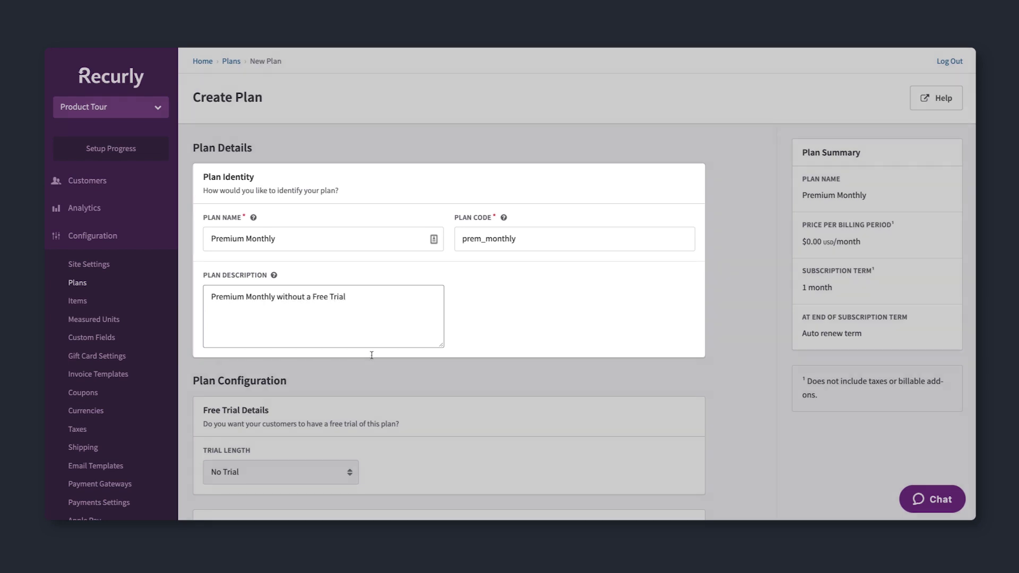
pyautogui.click(425, 376)
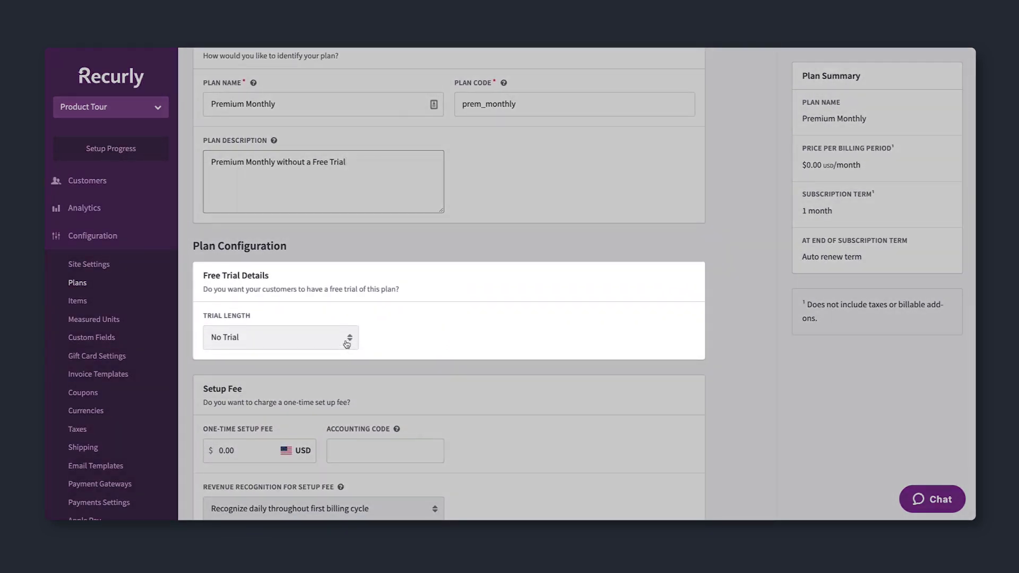
# Give the plan a 7-day trial that requires billing information at sign-up
pyautogui.click(347, 342)
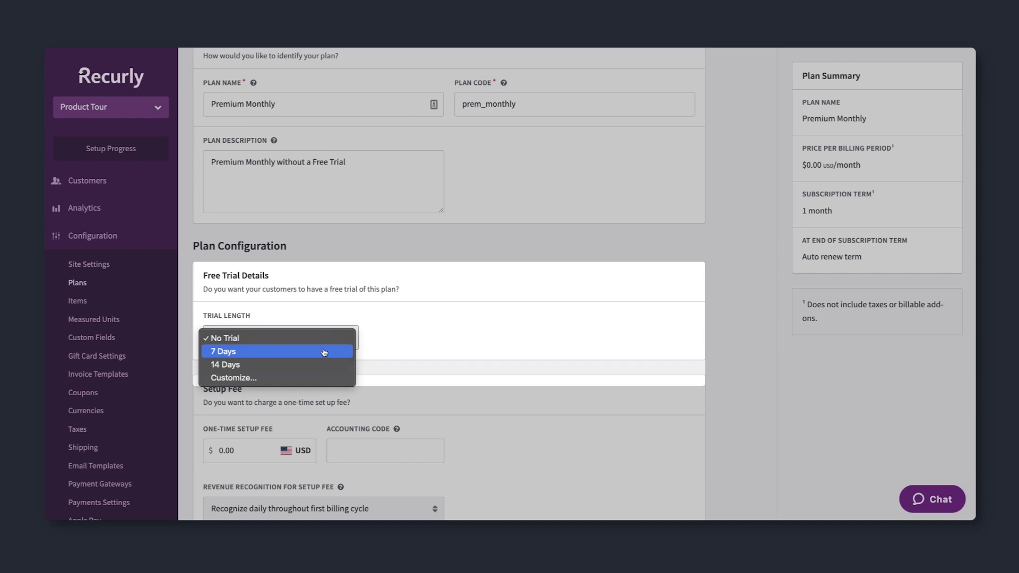
pyautogui.click(324, 351)
pyautogui.scroll(-1, 255, 366)
pyautogui.click(210, 361)
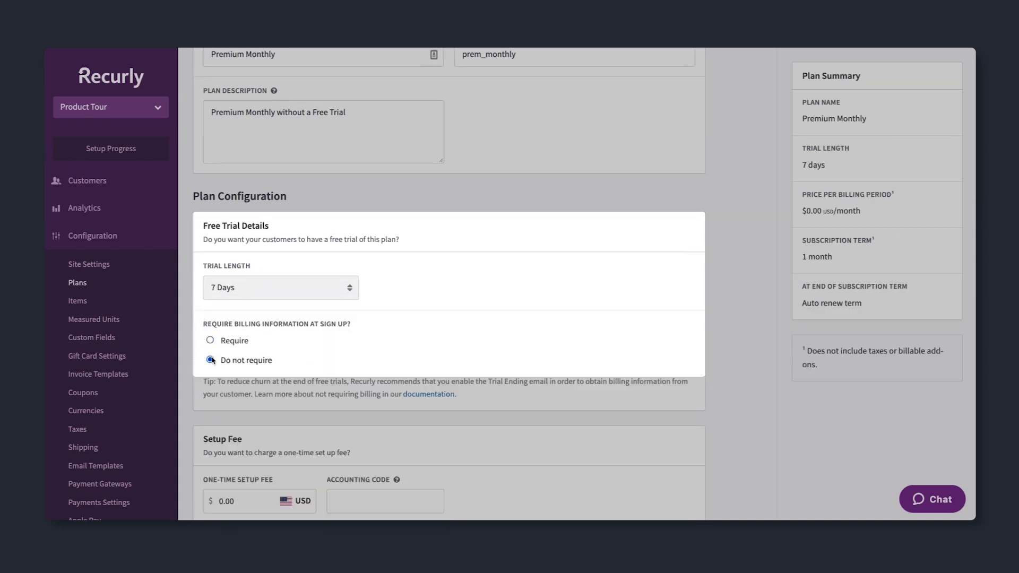
pyautogui.click(210, 340)
pyautogui.click(435, 339)
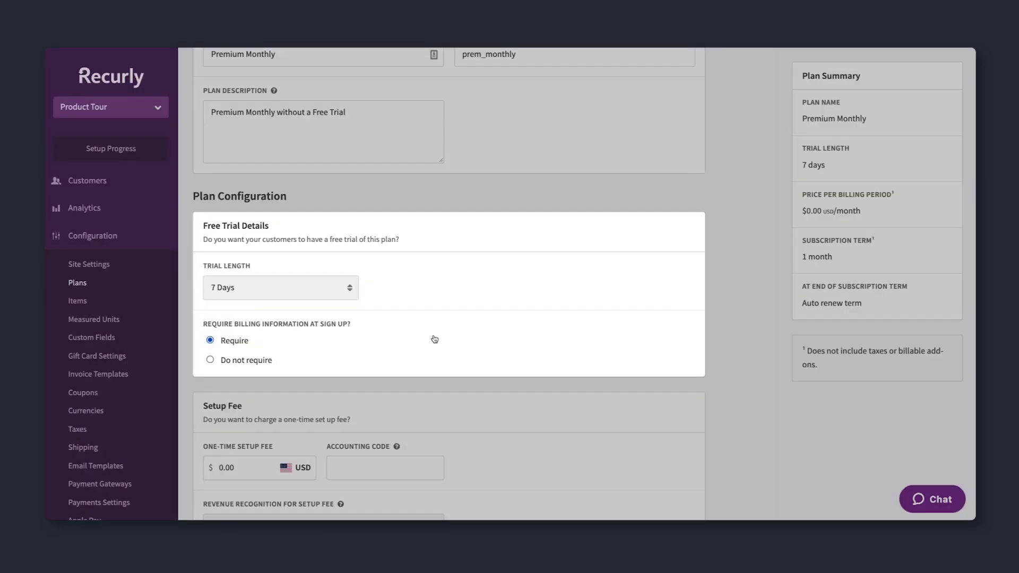
# Set the plan's trial length back to No Trial
pyautogui.click(333, 294)
pyautogui.click(299, 276)
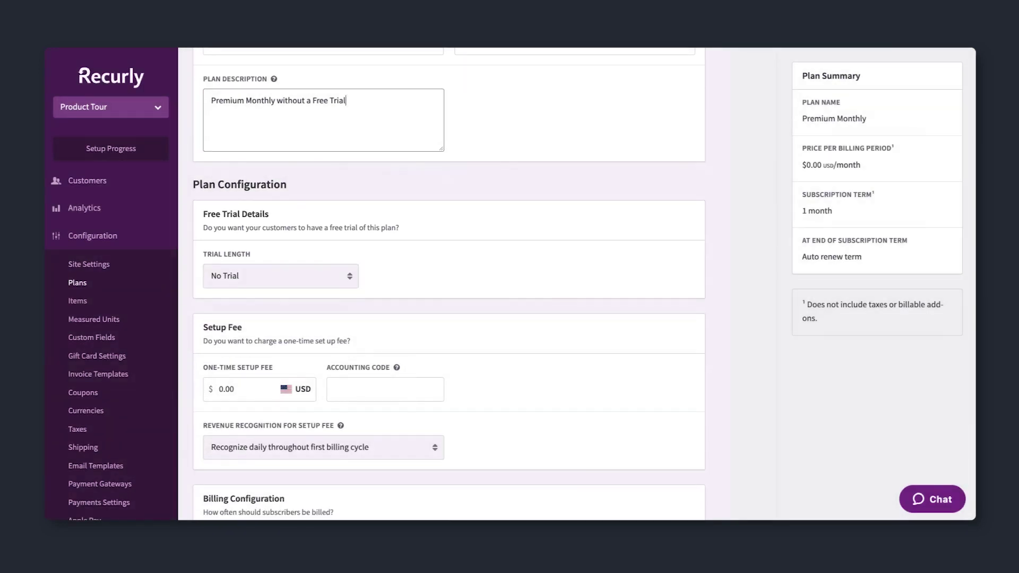
pyautogui.scroll(-5, 448, 281)
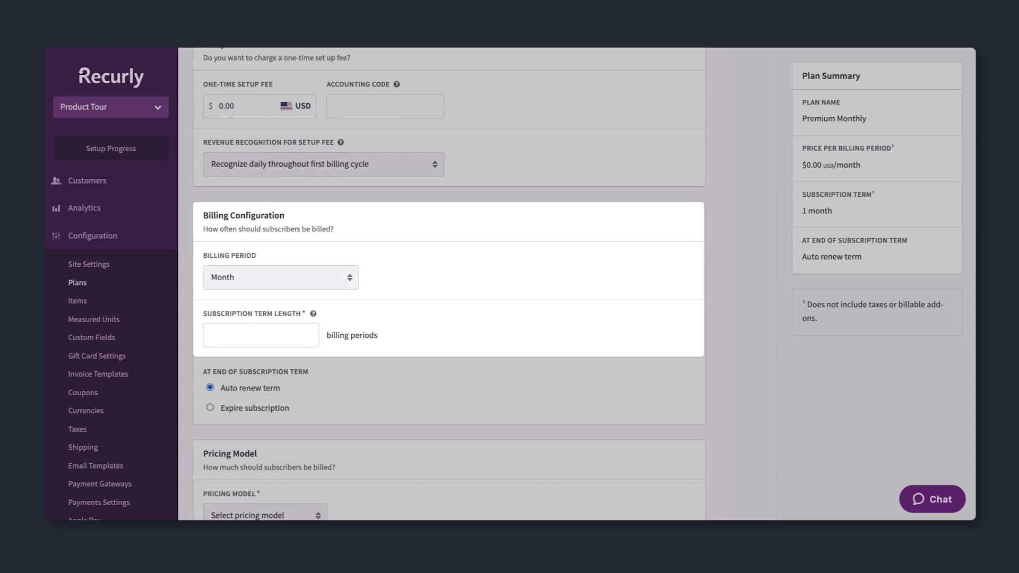
# Bill the plan monthly with a subscription term of 1 billing period
pyautogui.click(343, 279)
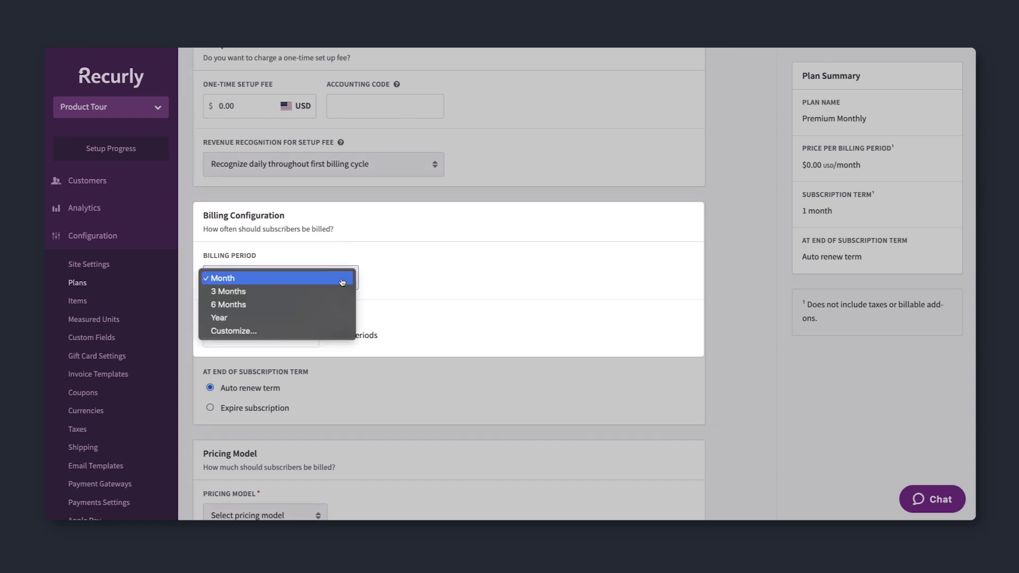
pyautogui.click(323, 332)
pyautogui.click(636, 285)
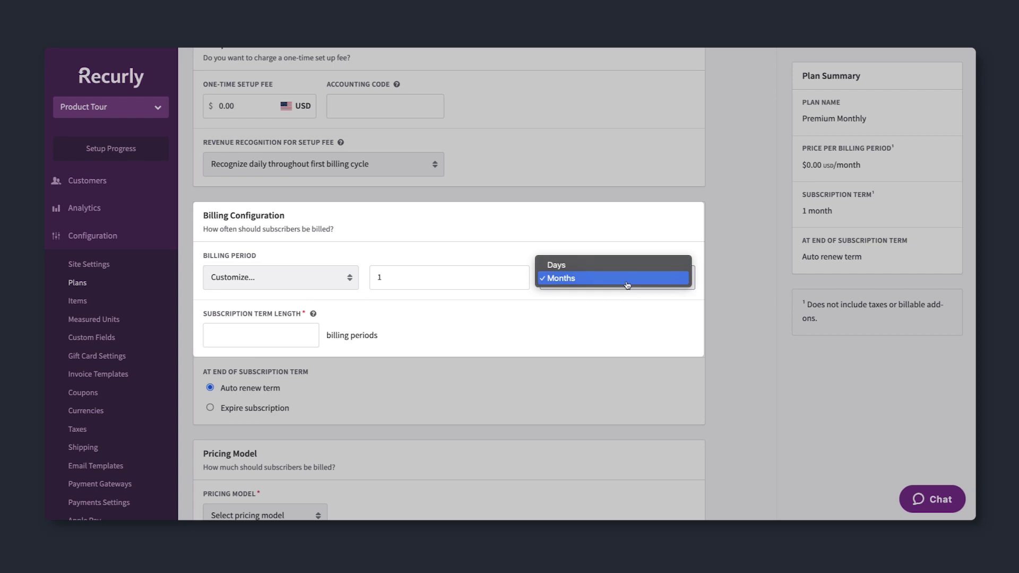
pyautogui.click(311, 281)
pyautogui.click(311, 281)
pyautogui.click(228, 225)
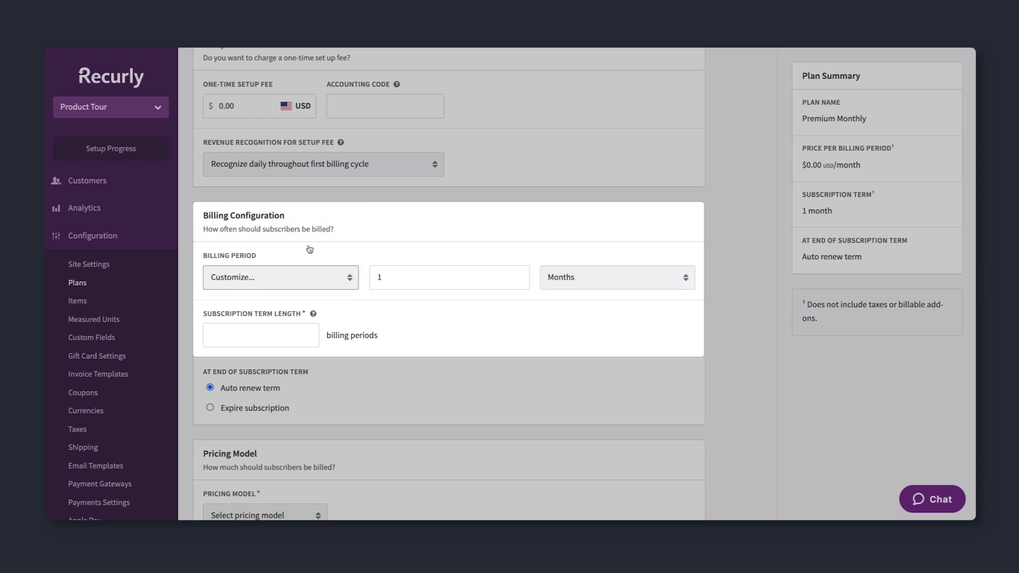
pyautogui.click(244, 333)
pyautogui.write('1')
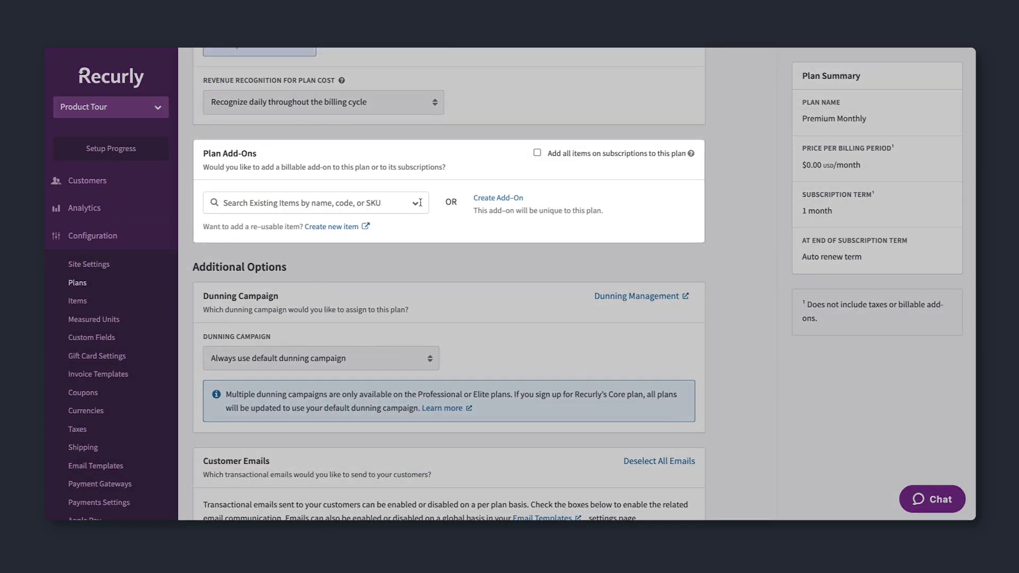
# Add Professional Services Tier 1 as a plan add-on and create the Premium Monthly plan
pyautogui.click(416, 203)
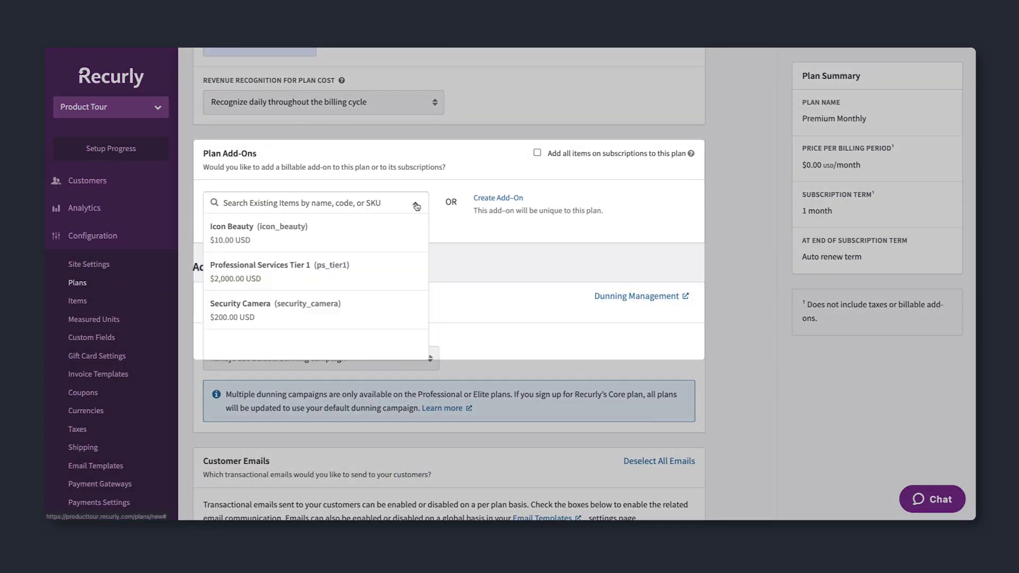
pyautogui.click(253, 267)
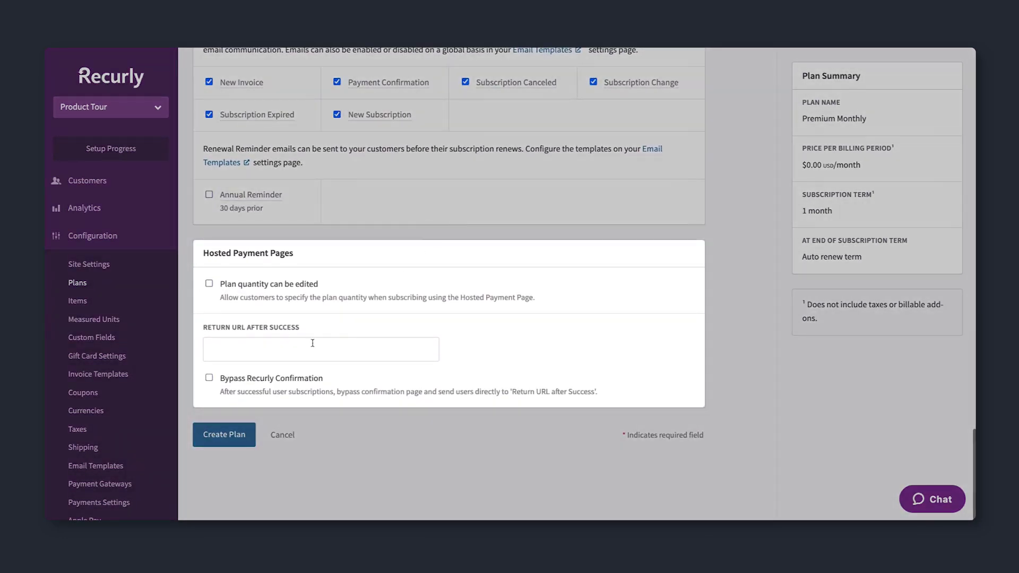
pyautogui.click(224, 435)
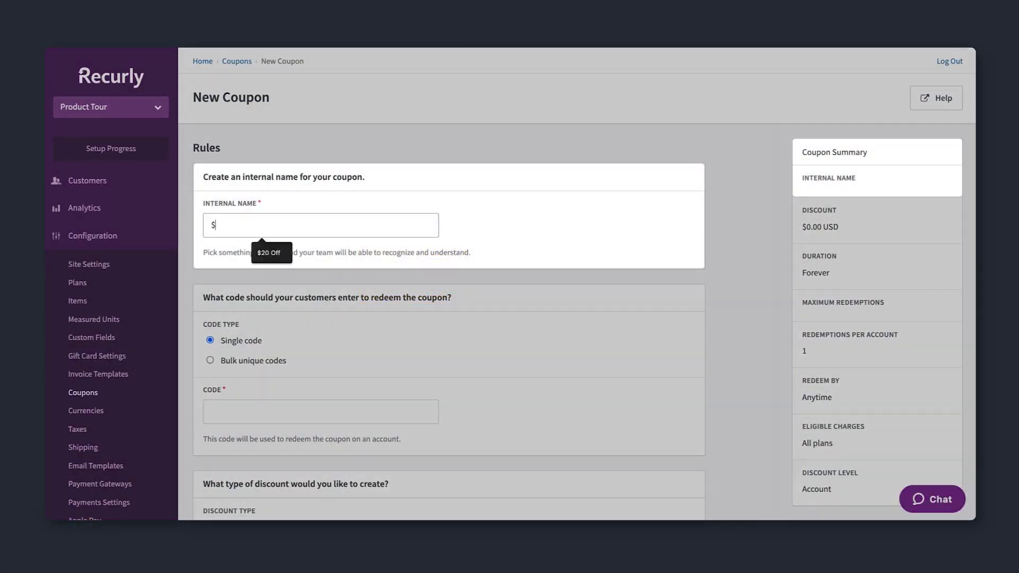
# Name the coupon $10 Off with code 10off and a fixed $10.00 discount
pyautogui.write('10 Off')
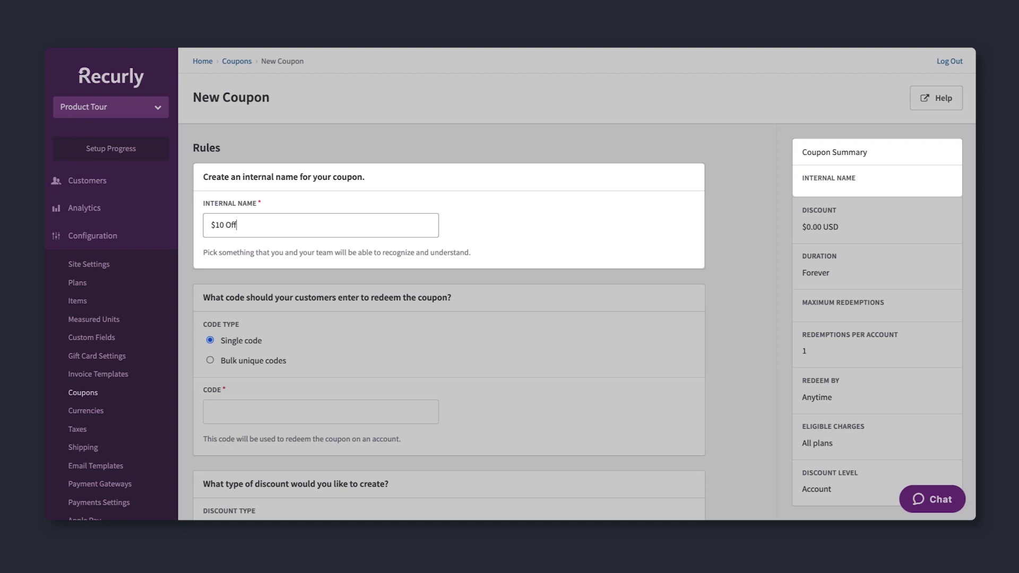
pyautogui.press('Tab')
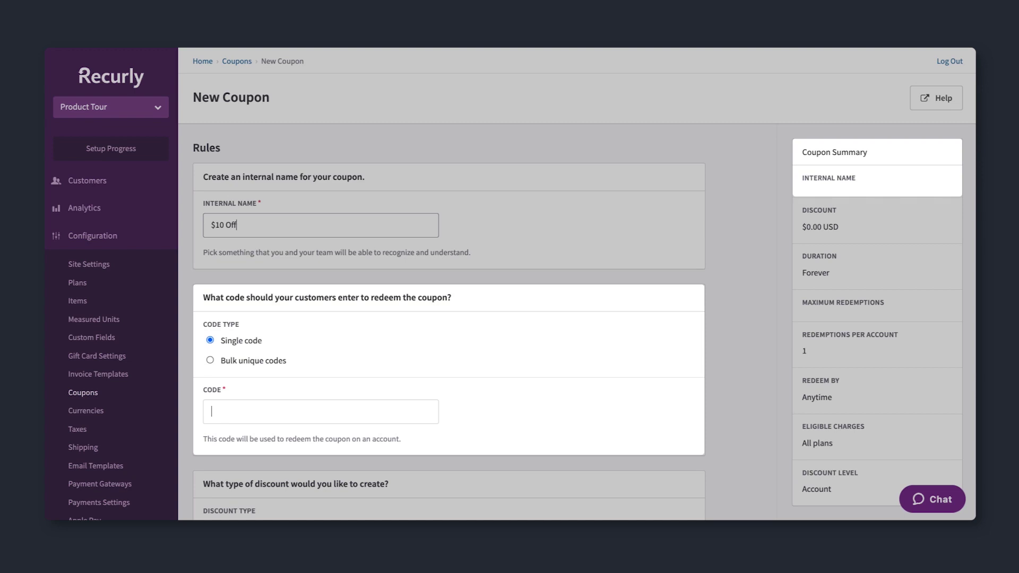
pyautogui.write('10off')
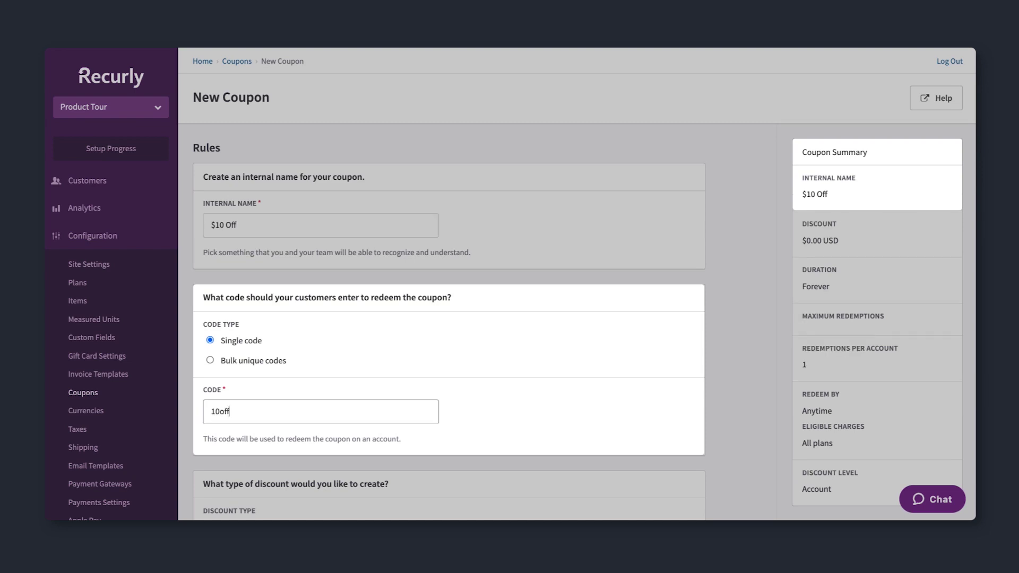
pyautogui.press('Tab')
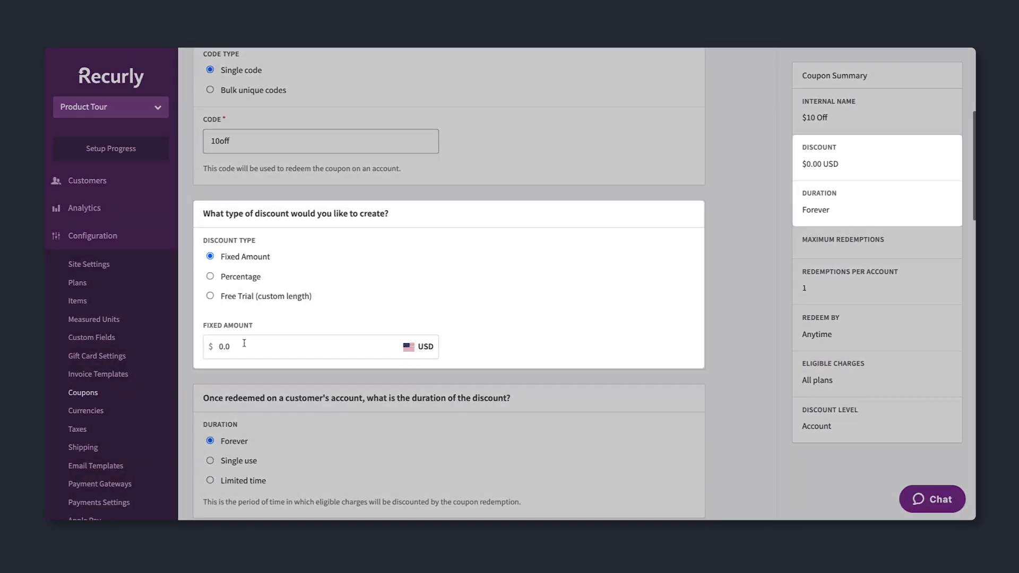
pyautogui.click(210, 276)
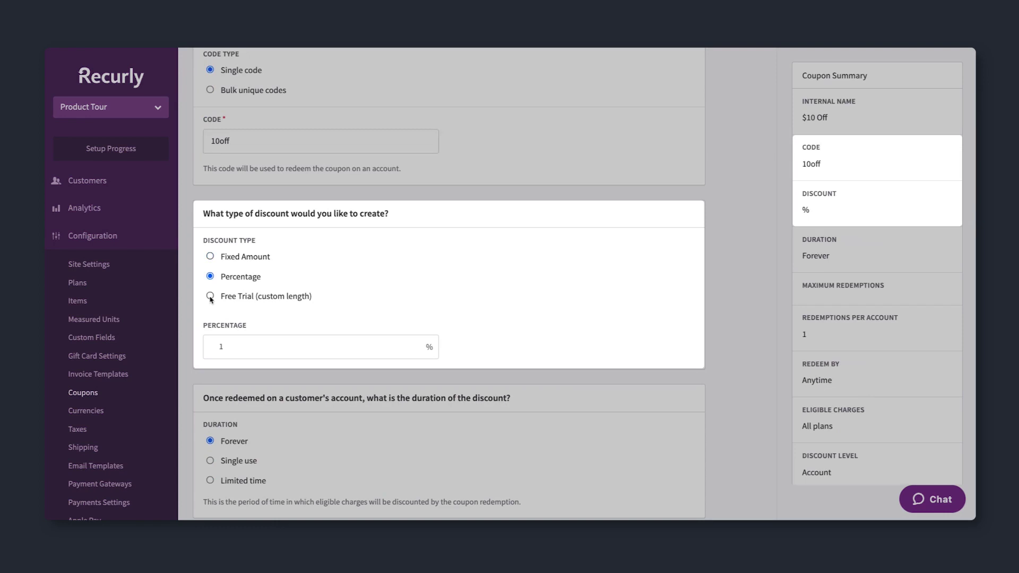
pyautogui.click(210, 296)
pyautogui.click(210, 256)
pyautogui.write('10.00')
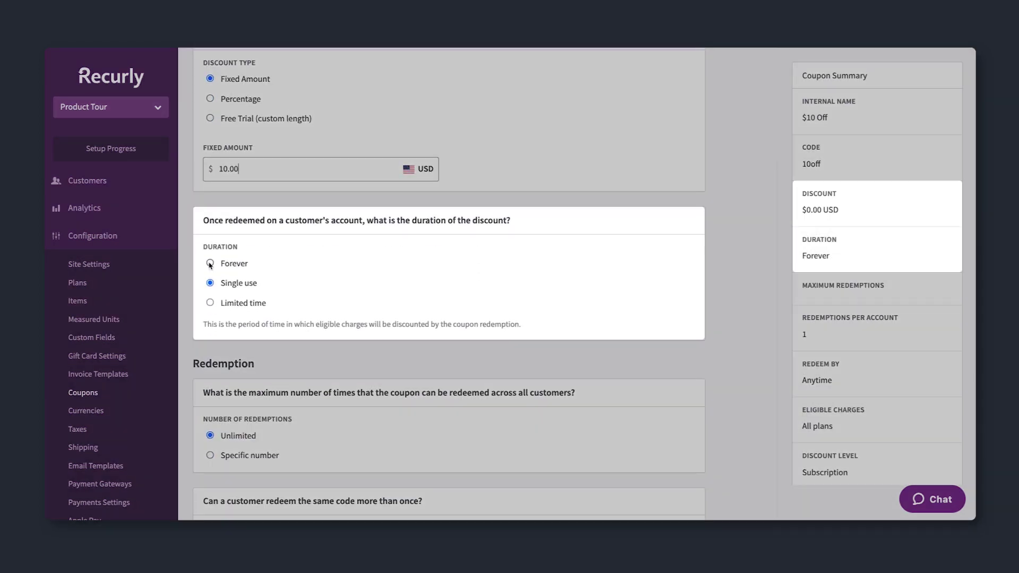
# Limit the discount to 3 months and make only Premium Monthly eligible
pyautogui.click(210, 303)
pyautogui.click(314, 380)
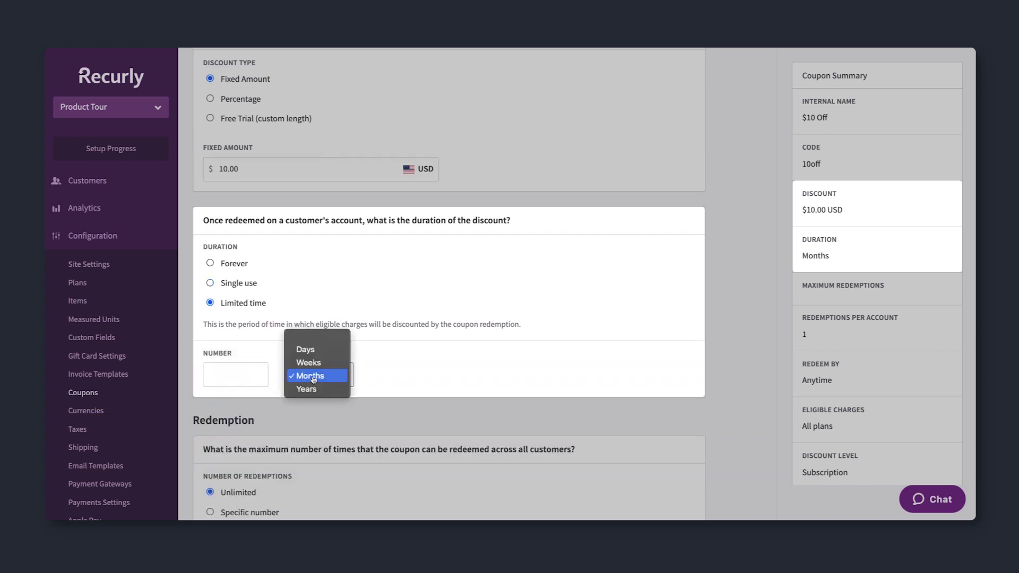
pyautogui.click(318, 373)
pyautogui.click(244, 374)
pyautogui.write('3')
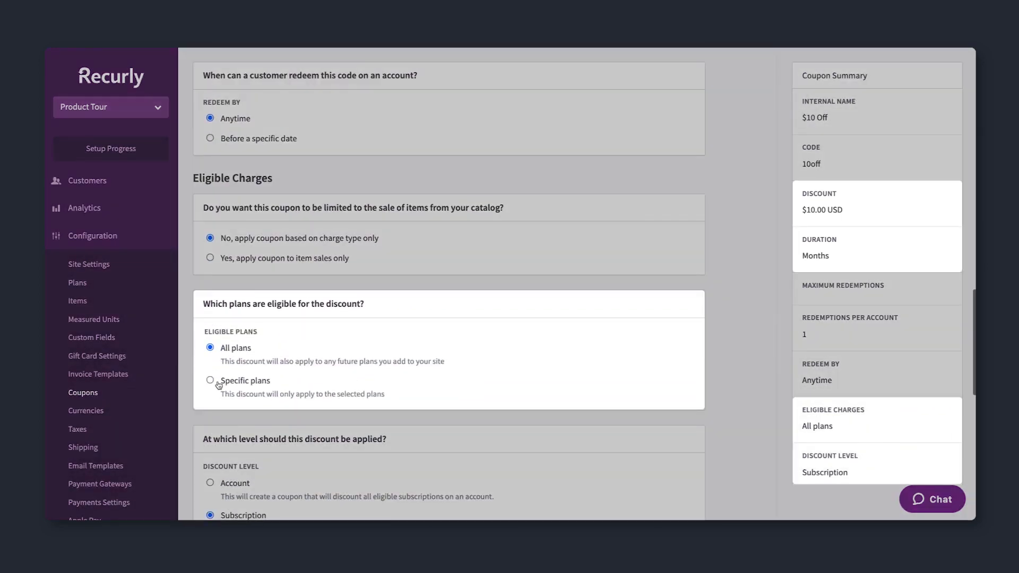
pyautogui.click(210, 380)
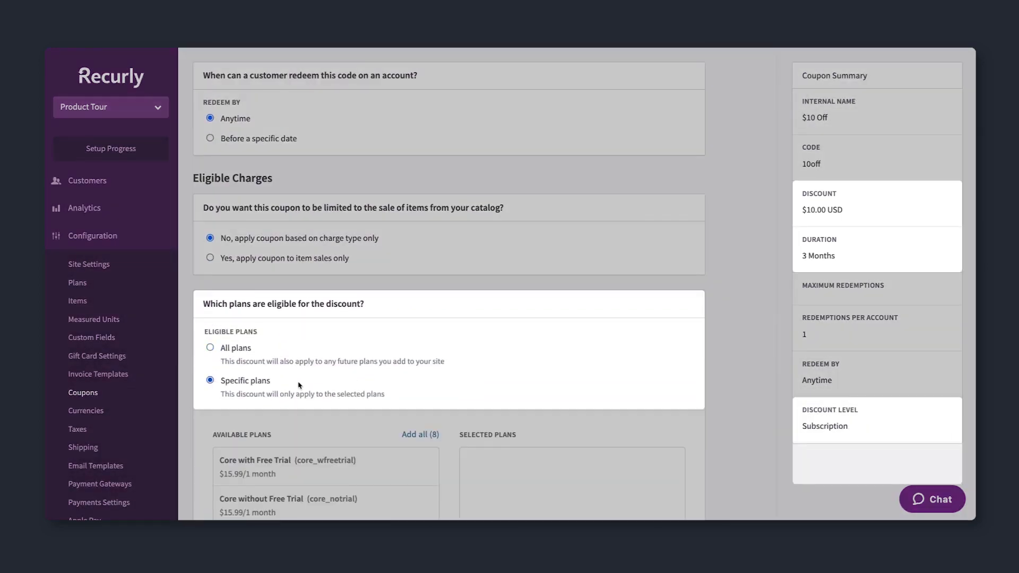
pyautogui.click(352, 361)
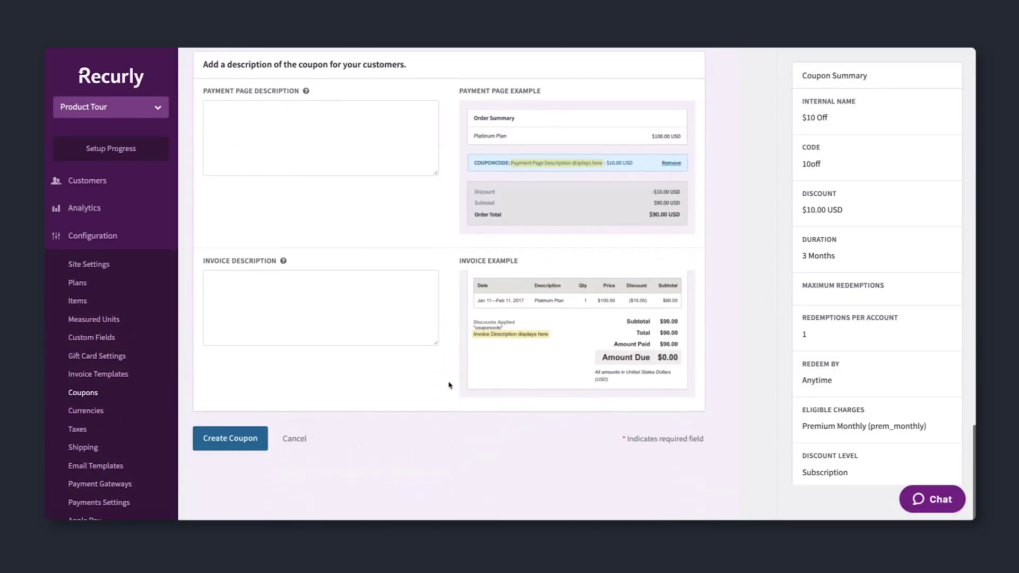
# Create the $10 Off coupon, then save the gift card as Gift Card with a $200.00 amount
pyautogui.click(260, 443)
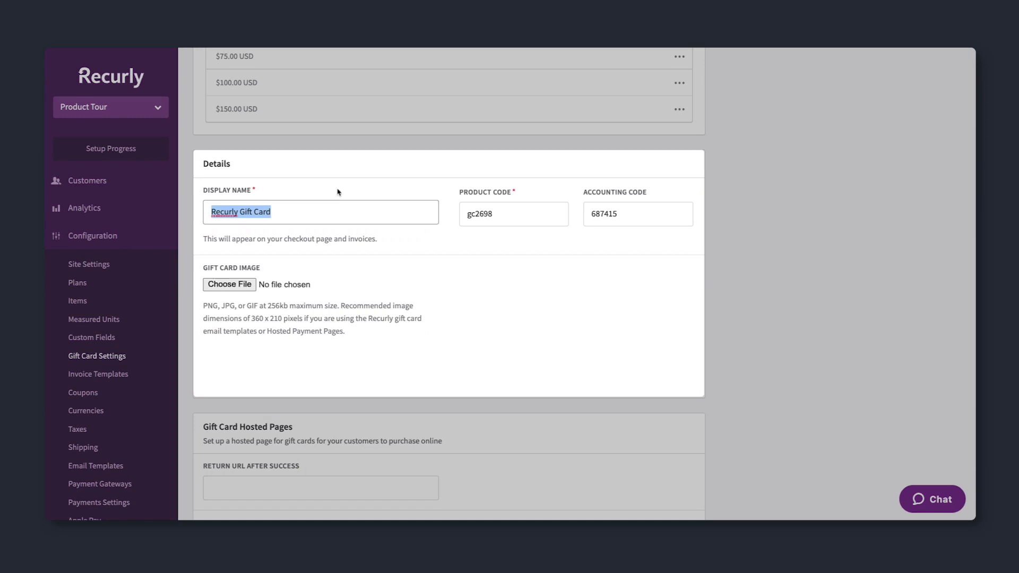
pyautogui.write('G')
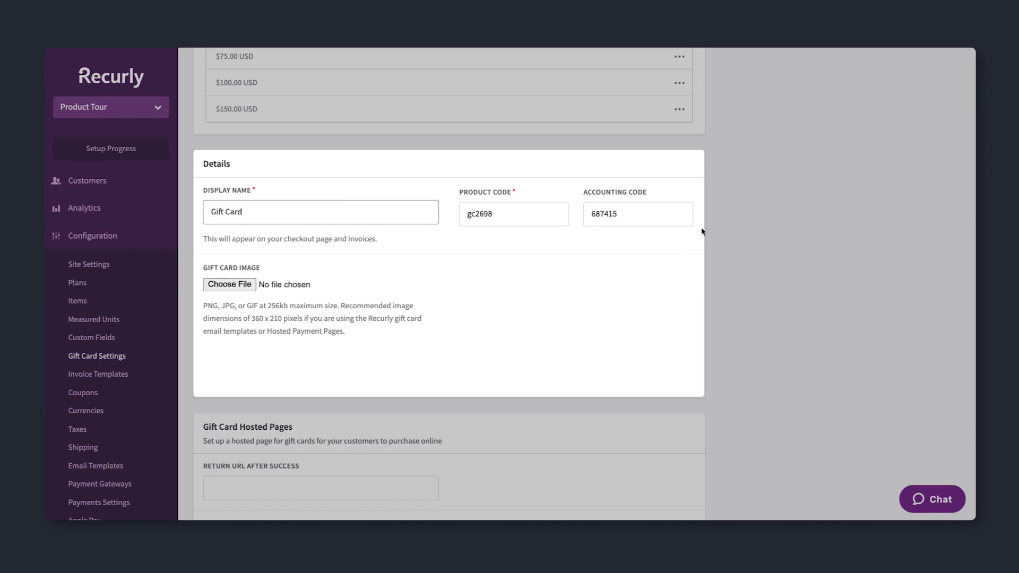
pyautogui.write('200.')
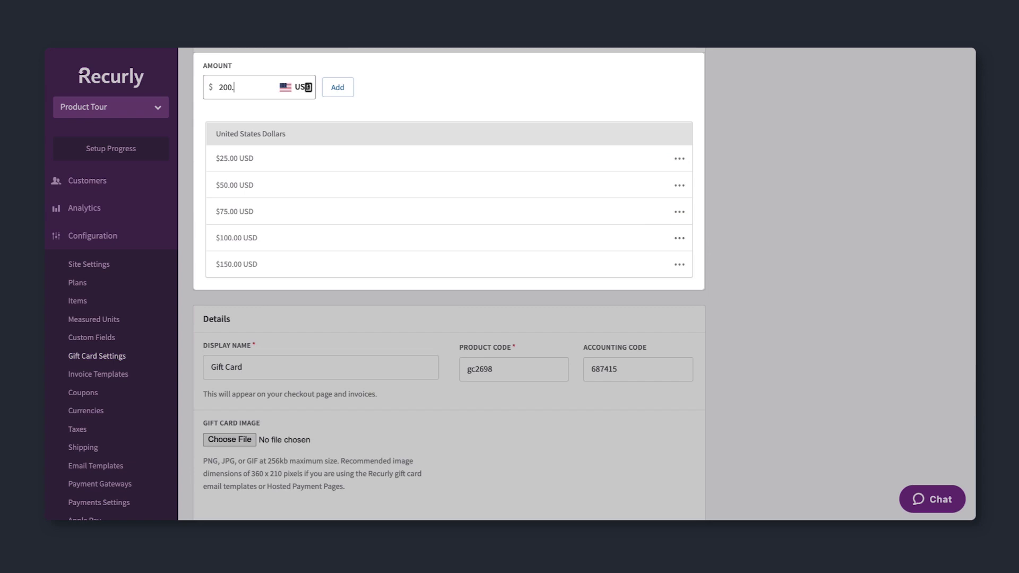
pyautogui.write('00')
pyautogui.click(338, 87)
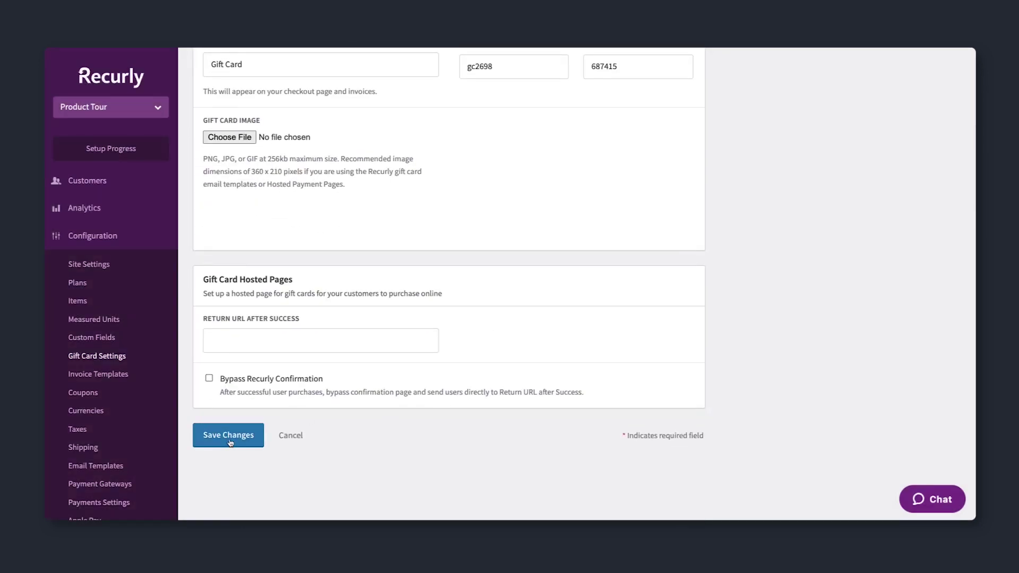
pyautogui.click(250, 438)
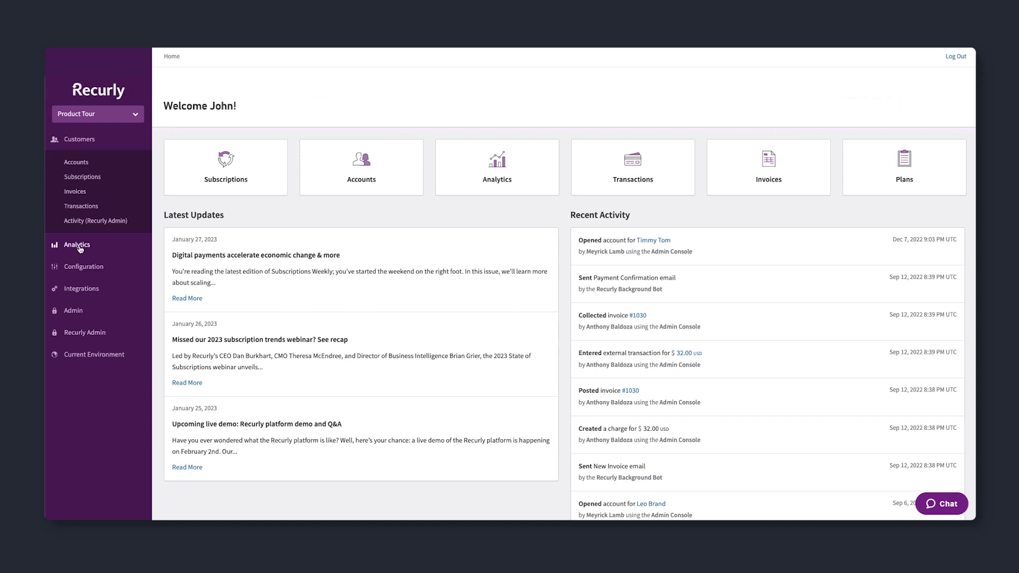
pyautogui.click(80, 245)
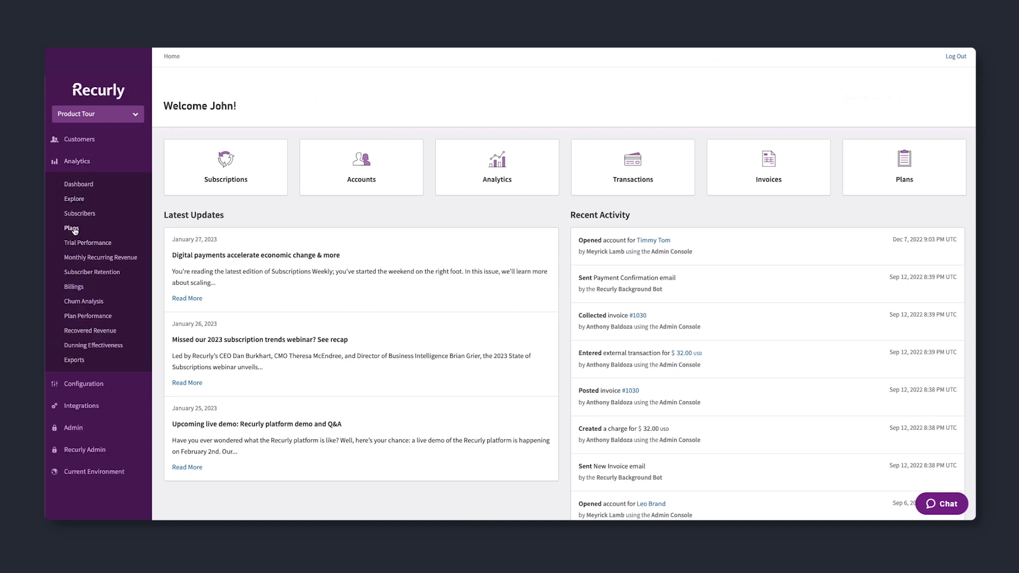
# View subscriptions-by-plan analytics, toggling the Pro - 12 Months series off and on
pyautogui.click(72, 228)
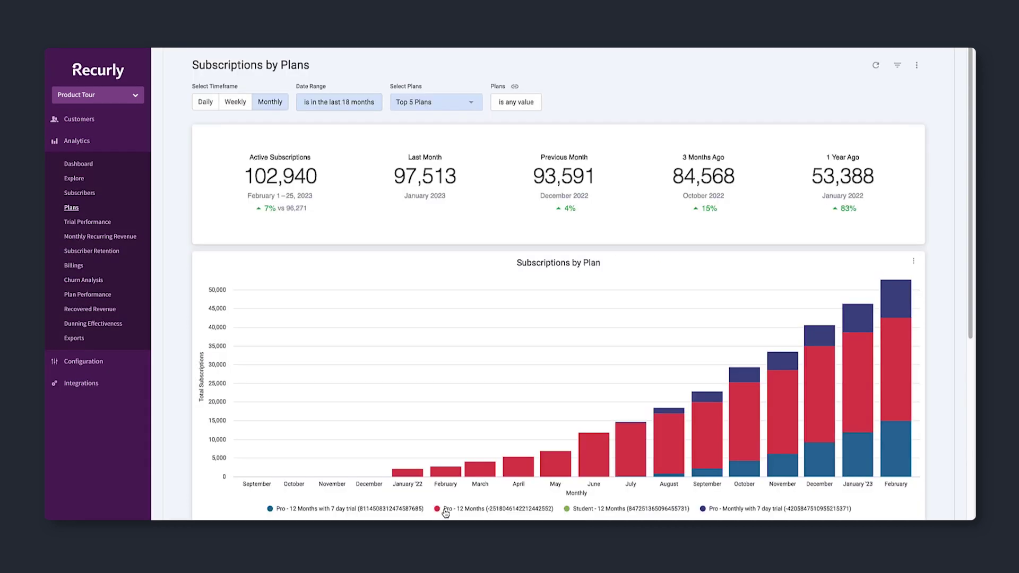
pyautogui.click(446, 510)
pyautogui.click(446, 509)
# Show the Plan Performance report's Monthly Recurring Revenue charts for the top plans
pyautogui.click(87, 294)
pyautogui.scroll(-4, 941, 349)
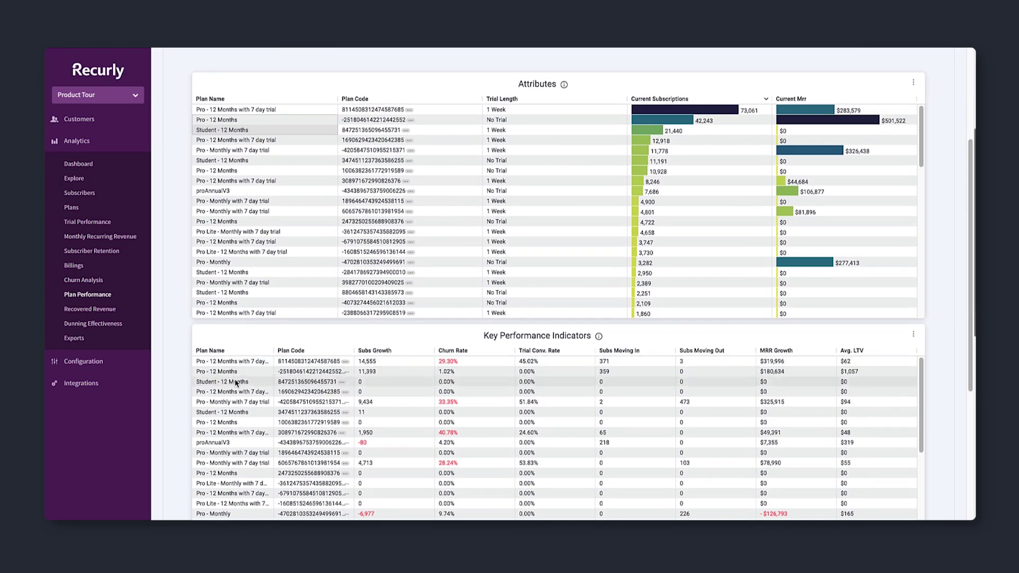
pyautogui.scroll(1, 166, 309)
pyautogui.scroll(4, 266, 238)
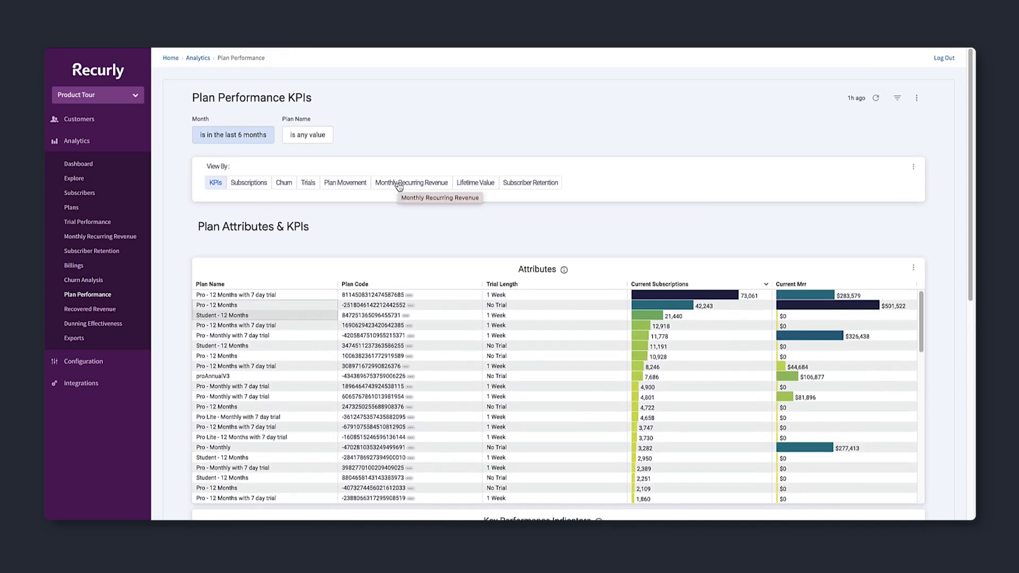
pyautogui.click(378, 176)
pyautogui.scroll(-1, 852, 394)
pyautogui.scroll(-3, 852, 393)
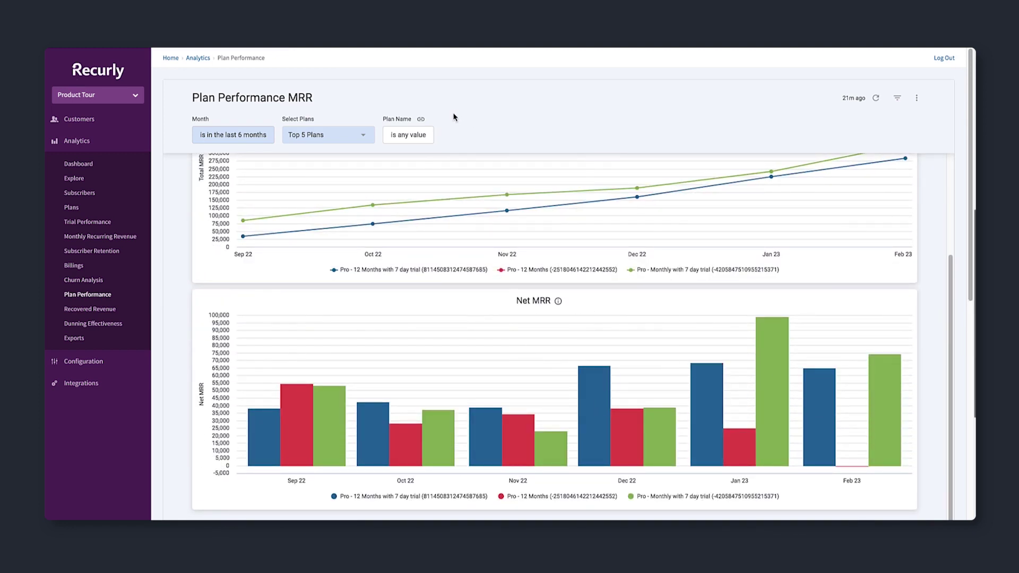
# Review trial outcomes by plan, toggling the Canceled series off and on
pyautogui.scroll(4, 310, 188)
pyautogui.click(310, 187)
pyautogui.scroll(-3, 342, 361)
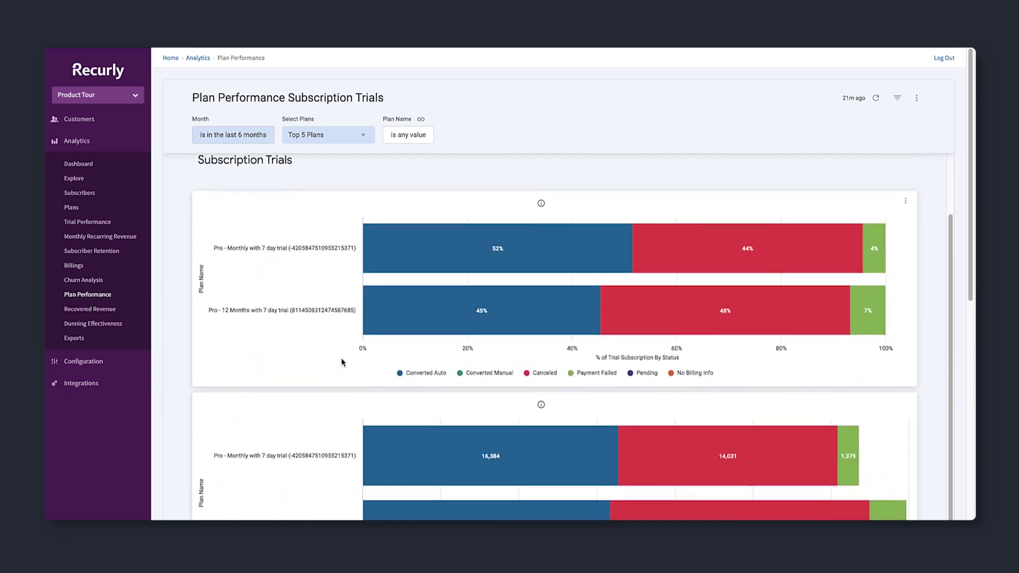
pyautogui.moveTo(532, 493)
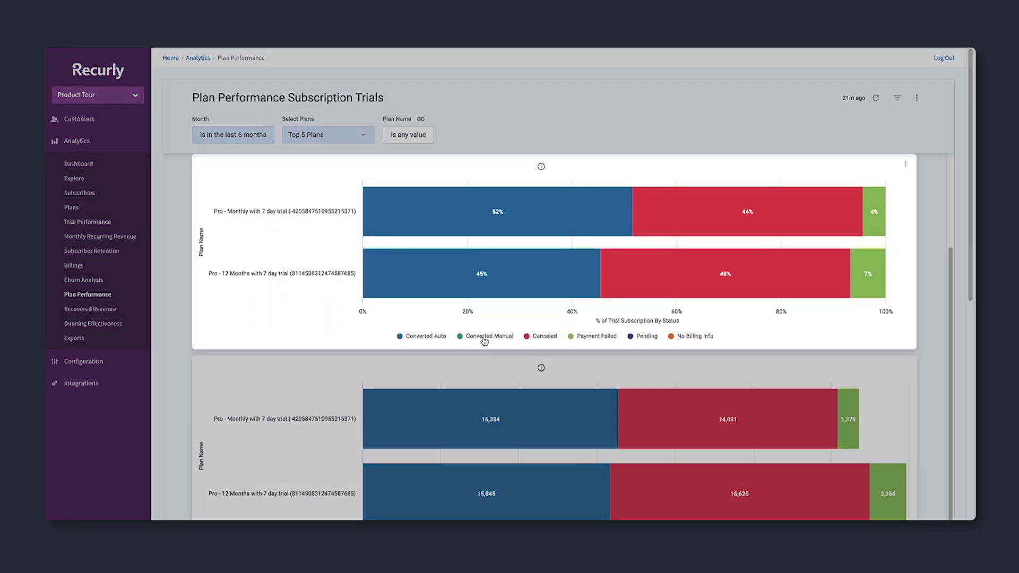
pyautogui.click(541, 340)
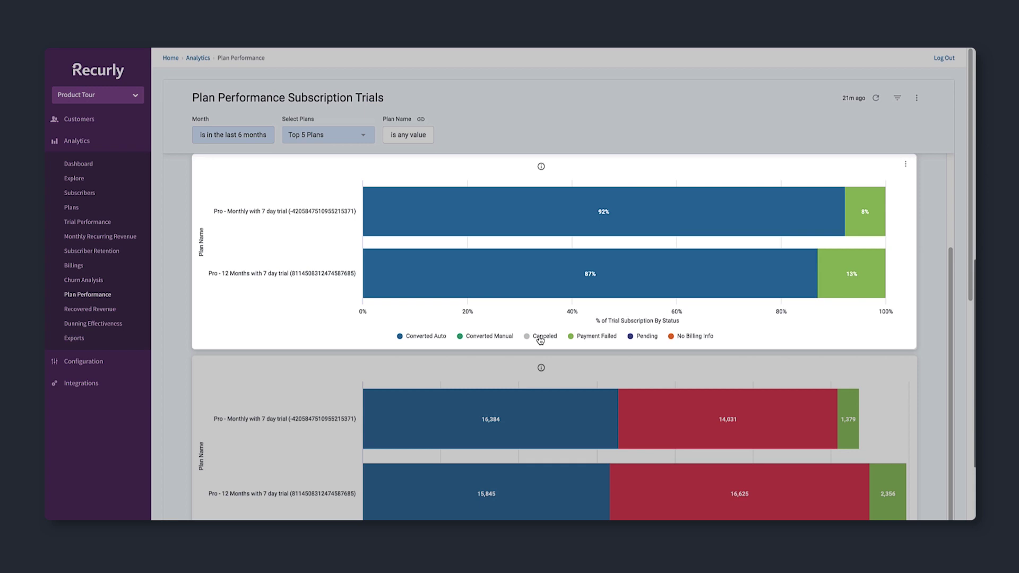
pyautogui.click(540, 340)
pyautogui.scroll(2, 180, 188)
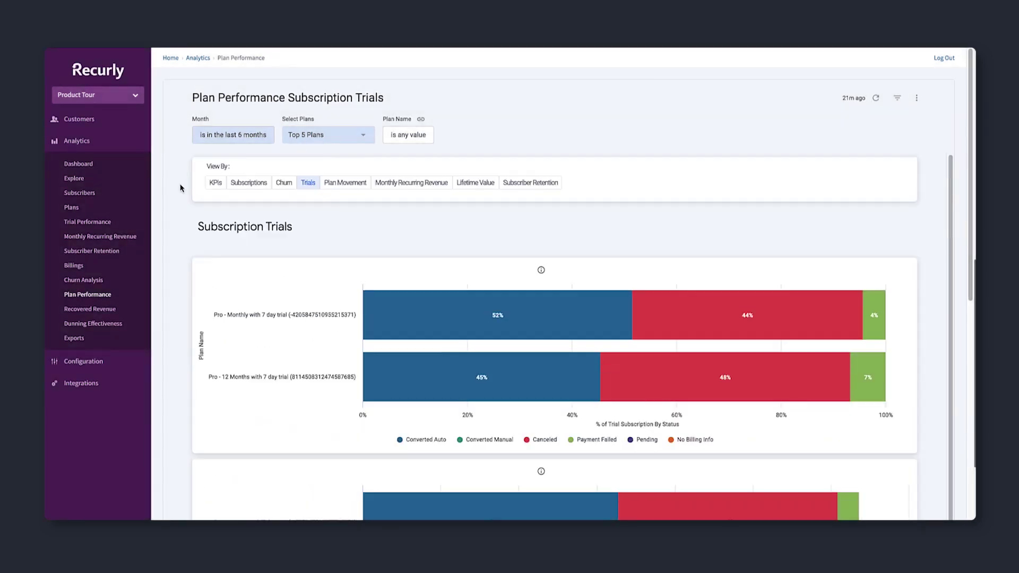
# Switch the Plan Performance report to subscription totals by plan and scroll its charts
pyautogui.click(246, 183)
pyautogui.scroll(-7, 197, 238)
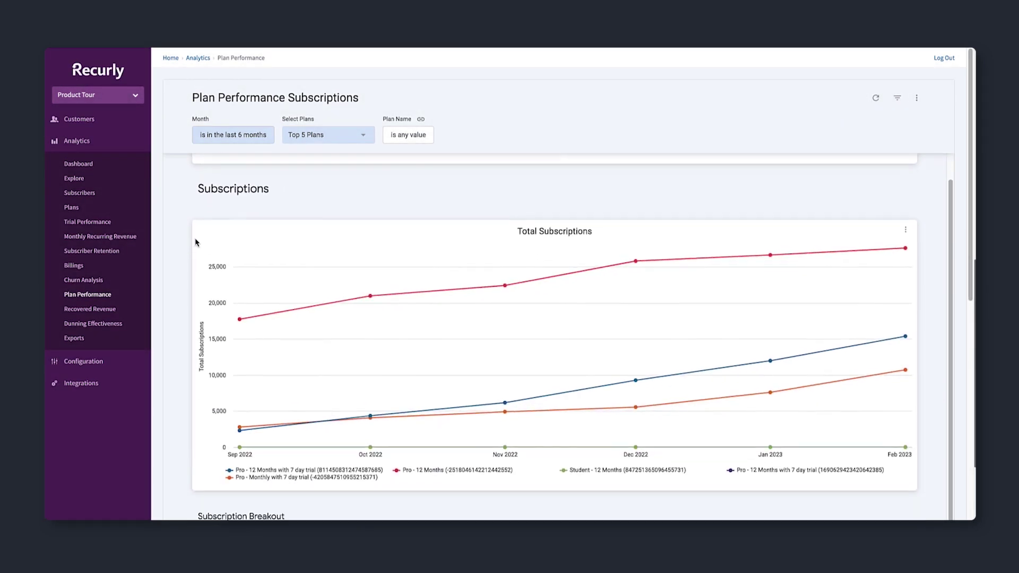
pyautogui.scroll(-2, 199, 236)
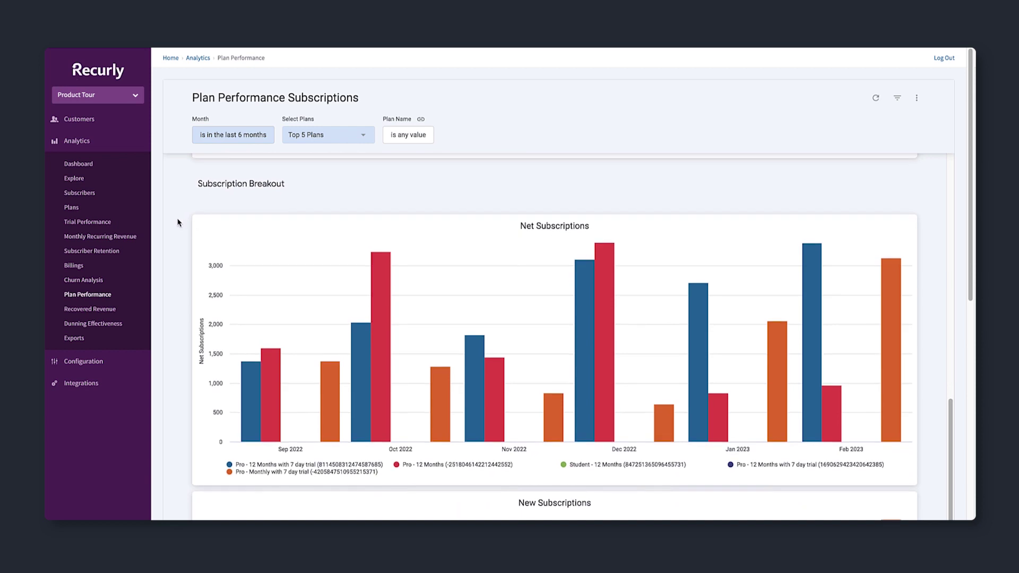
pyautogui.scroll(8, 372, 319)
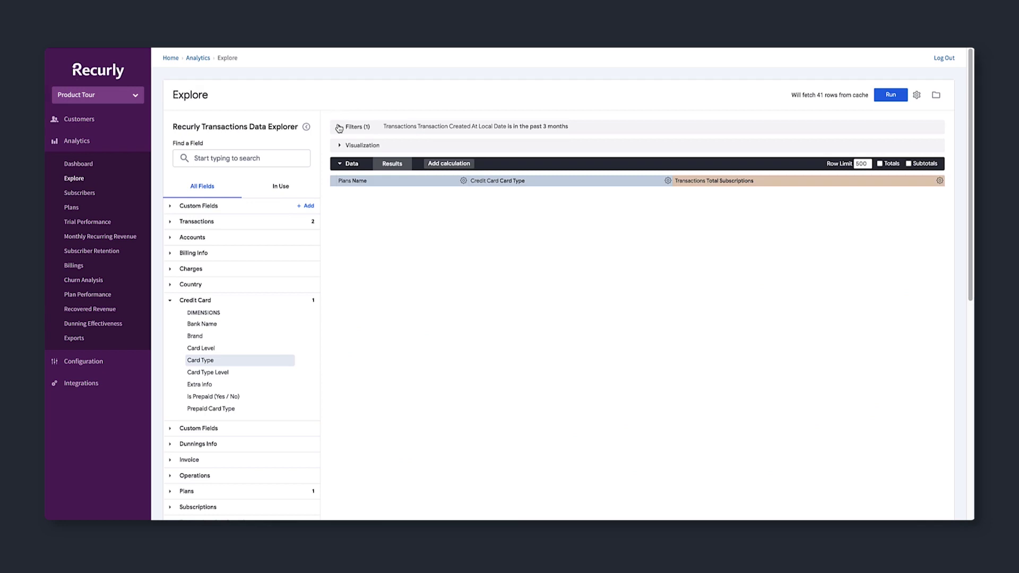
# Widen the Explore date filter to the past 6 months and chart subscriptions by plan and card type as bars
pyautogui.click(338, 128)
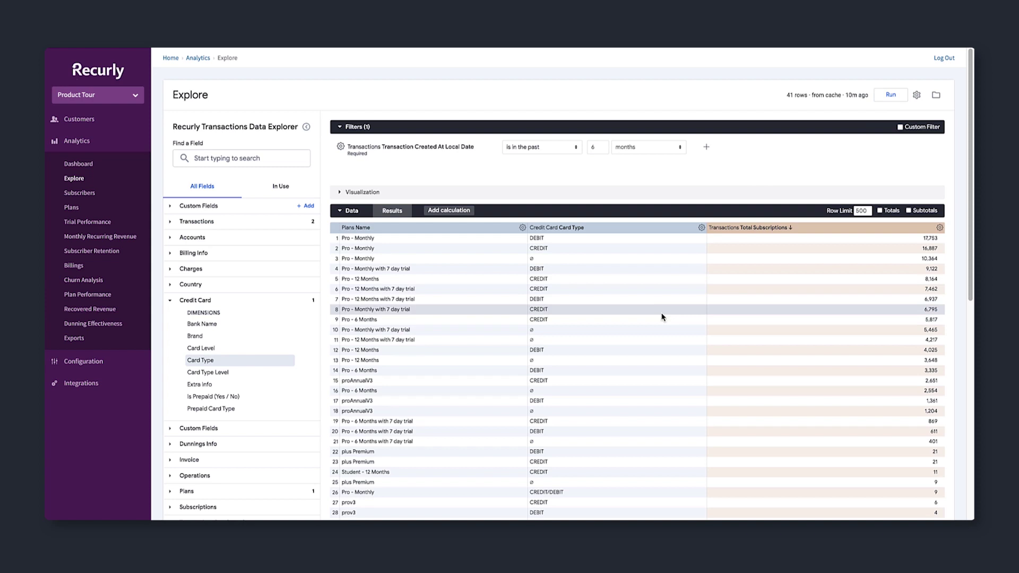
pyautogui.click(341, 194)
pyautogui.scroll(-1, 472, 333)
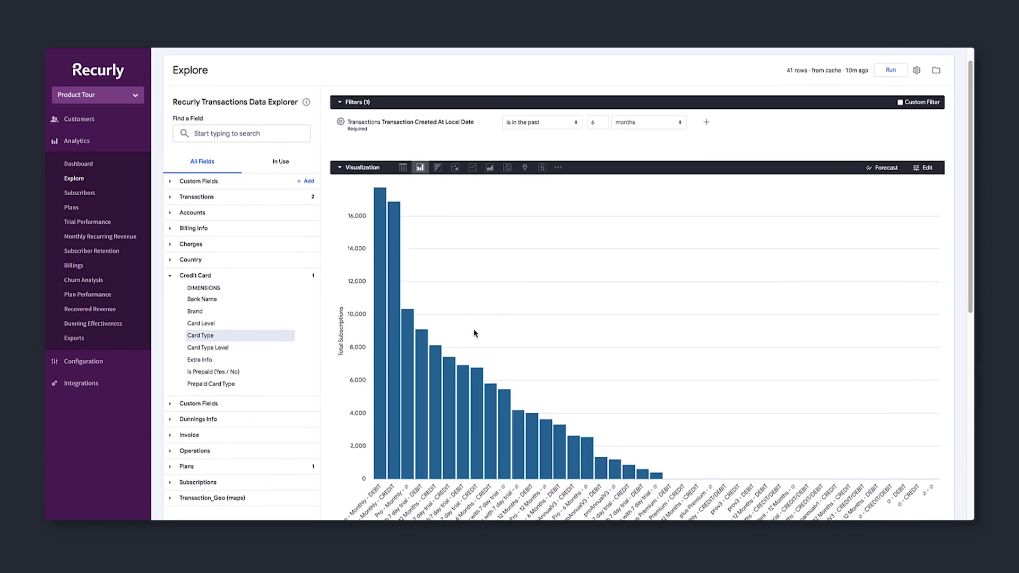